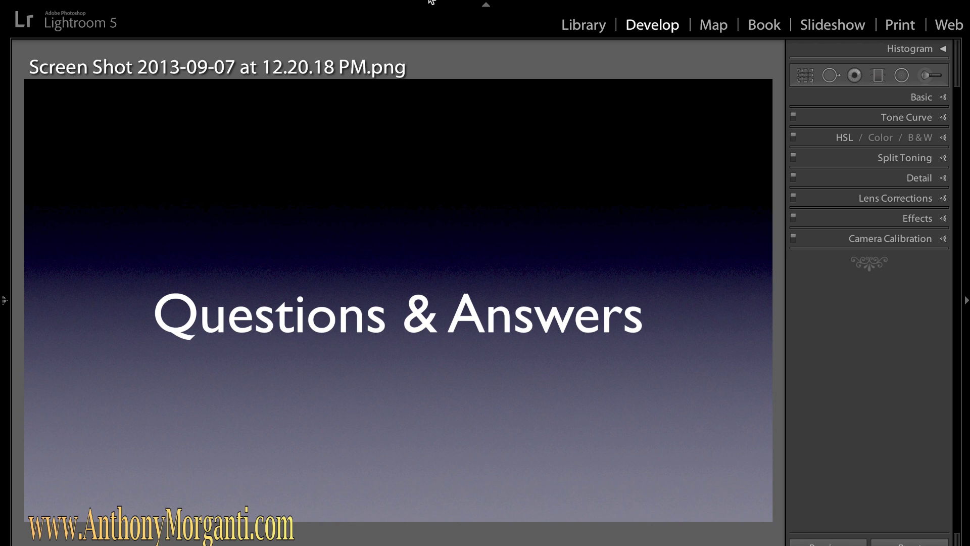
# - Advance past the question slide to the silhouetted statue photo _DSC2662.NEF
pyautogui.press('Right')
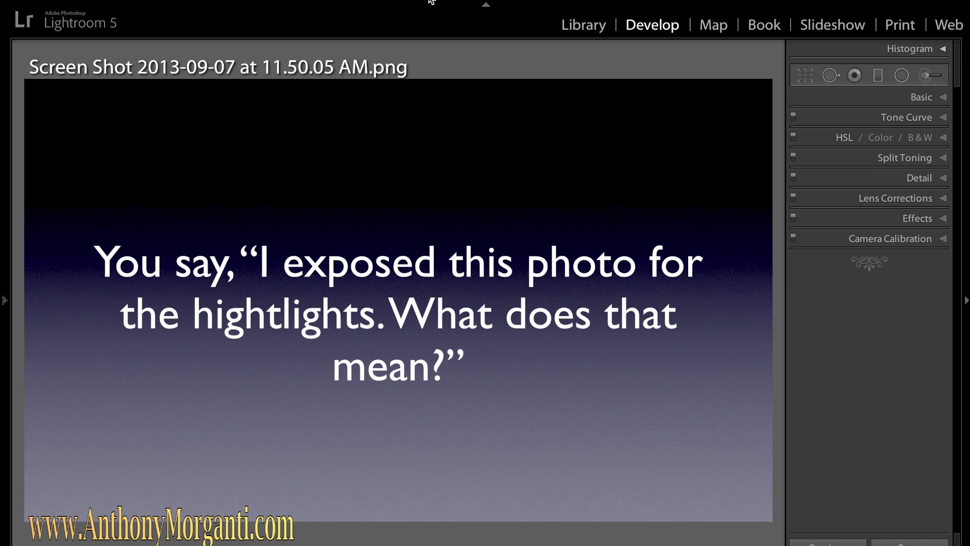
pyautogui.press('Right')
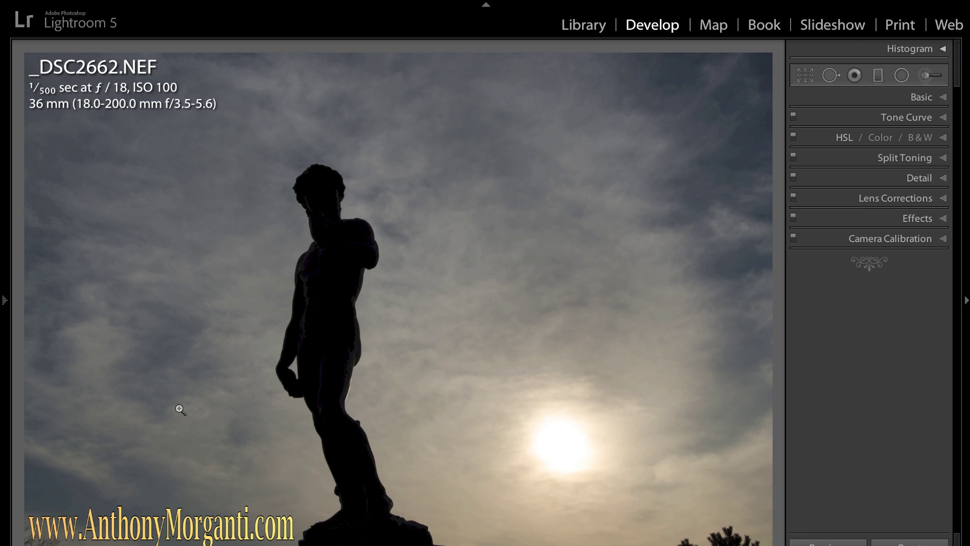
# - Hide the info overlay, view the colour-graded silhouette edit, then show the cherub-on-gravel photo
pyautogui.press('i')
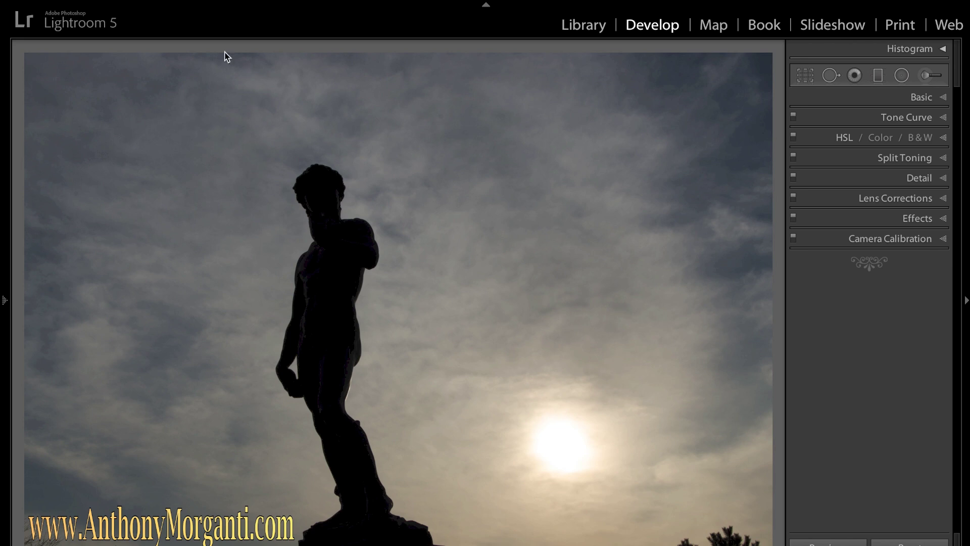
pyautogui.press('Right')
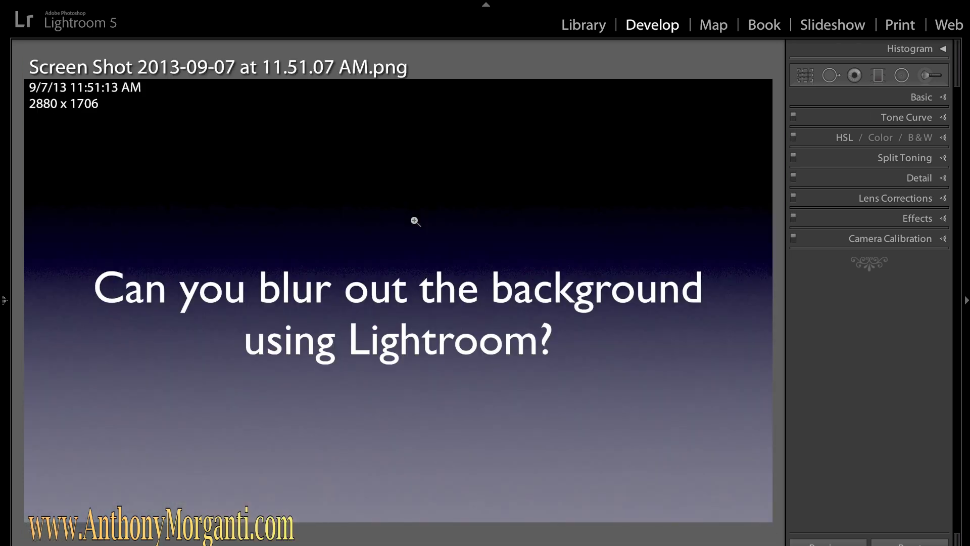
pyautogui.press('Right')
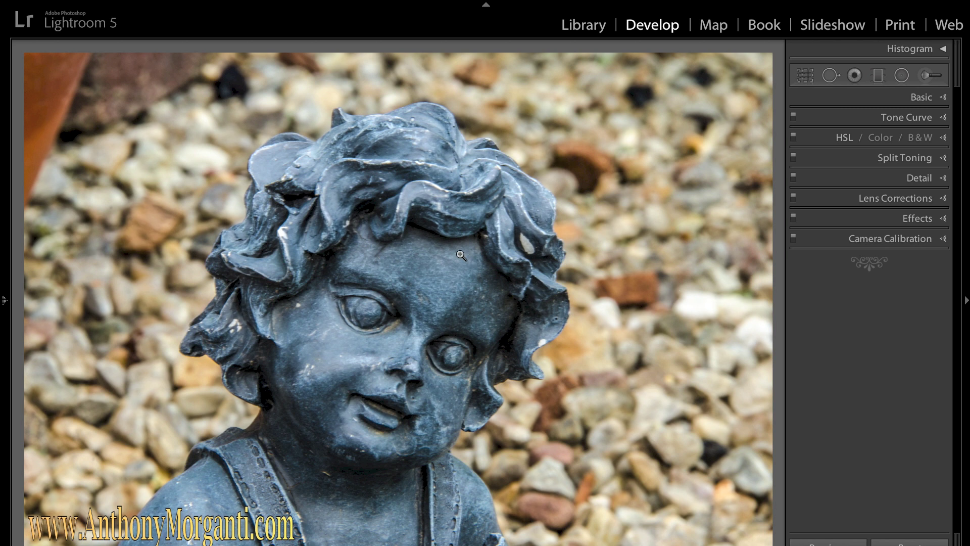
# - Draw a reset radial filter around the cherub's head, with Clarity −100 and Sharpness −100
pyautogui.click(902, 76)
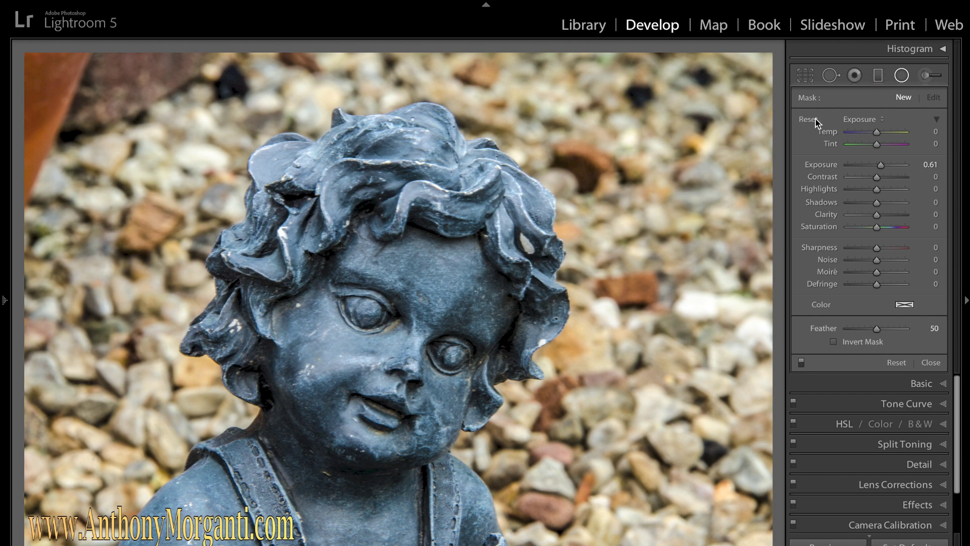
pyautogui.keyDown('alt'); pyautogui.click(814, 120); pyautogui.keyUp('alt')
pyautogui.moveTo(407, 292); pyautogui.dragTo(414, 303)
pyautogui.moveTo(346, 376); pyautogui.dragTo(218, 463)
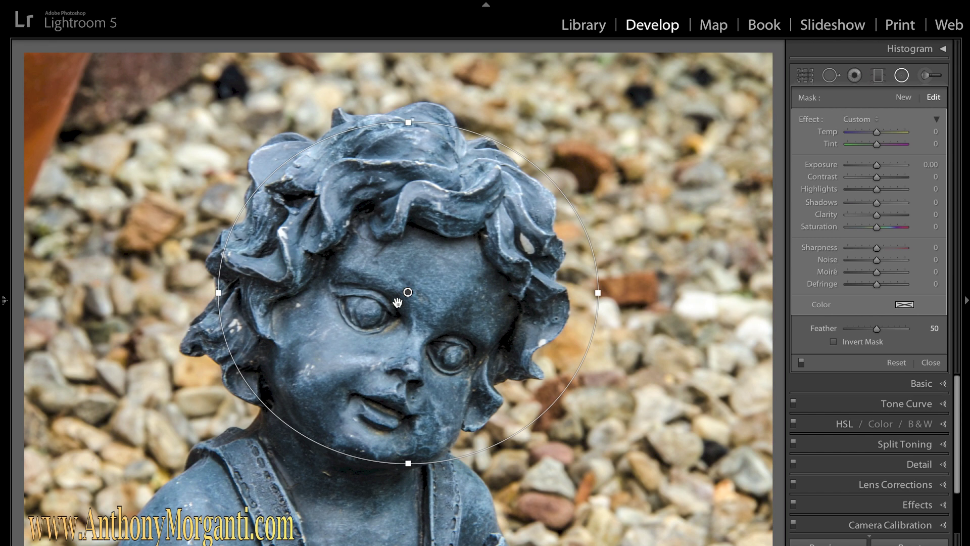
pyautogui.moveTo(406, 295)
pyautogui.mouseDown()
pyautogui.moveTo(381, 281)
pyautogui.moveTo(390, 288)
pyautogui.mouseUp()
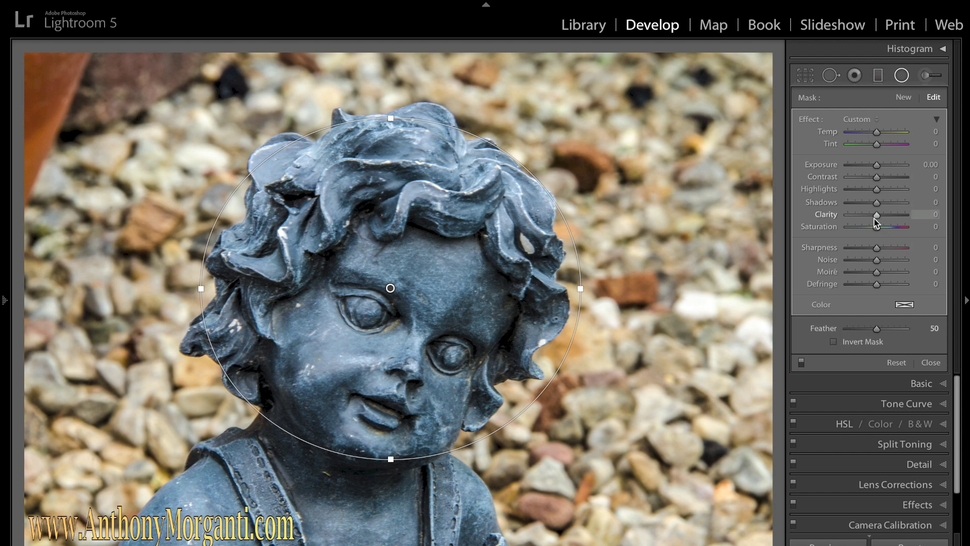
pyautogui.moveTo(878, 217); pyautogui.dragTo(844, 216)
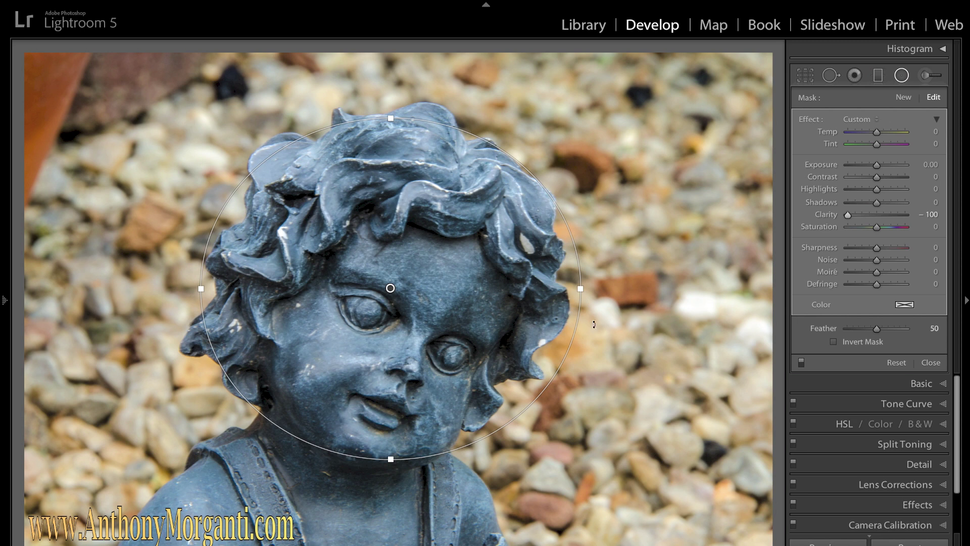
pyautogui.moveTo(877, 248); pyautogui.dragTo(874, 274)
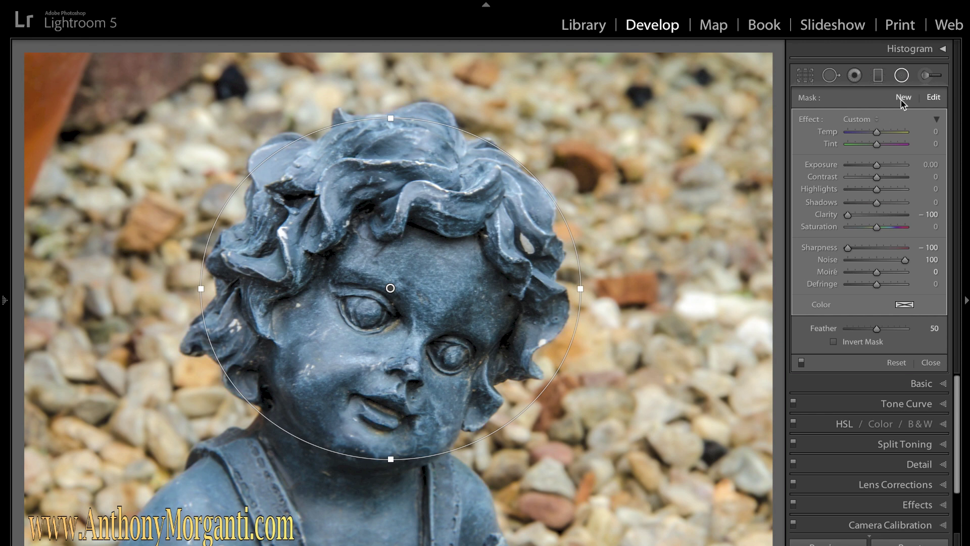
# - Toggle the radial blur off and on to compare, then advance to the gradient sky slide
pyautogui.click(901, 76)
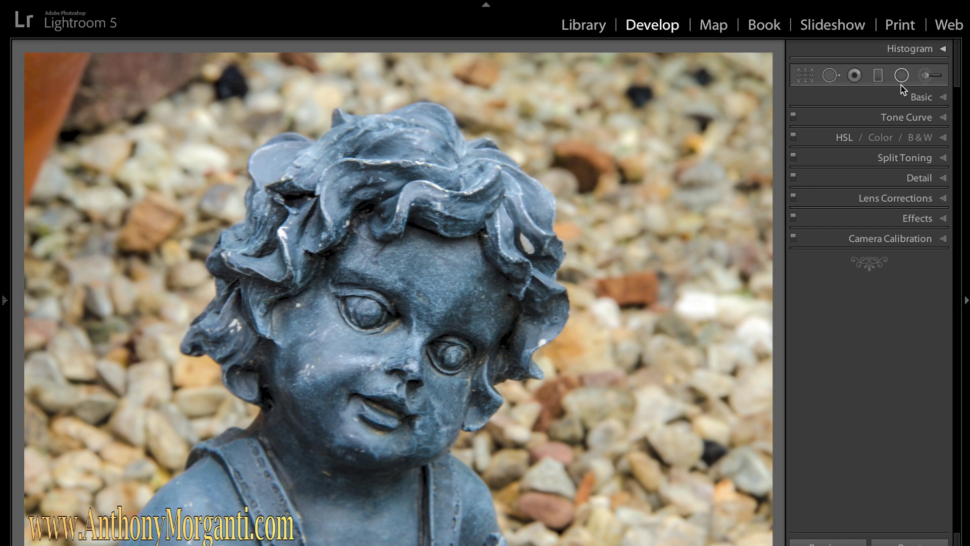
pyautogui.click(903, 77)
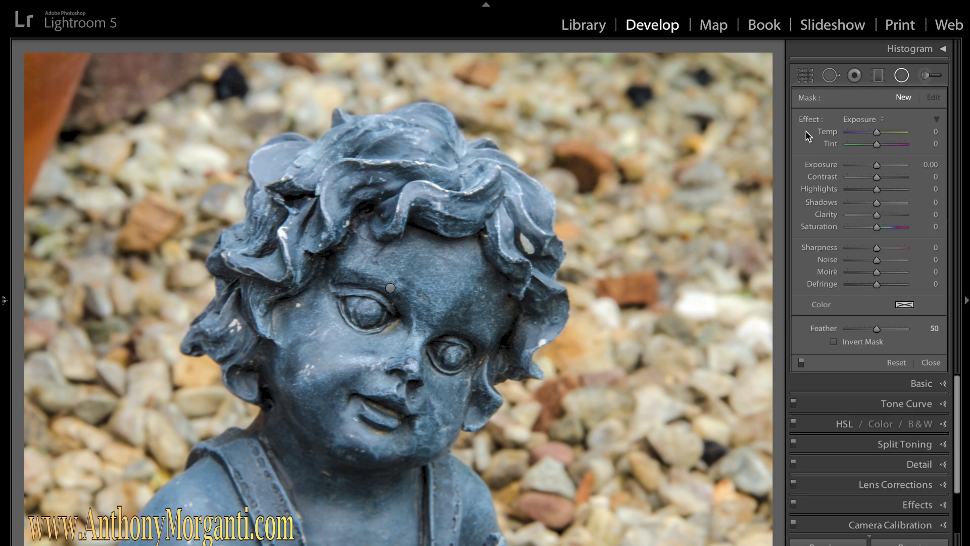
pyautogui.click(803, 368)
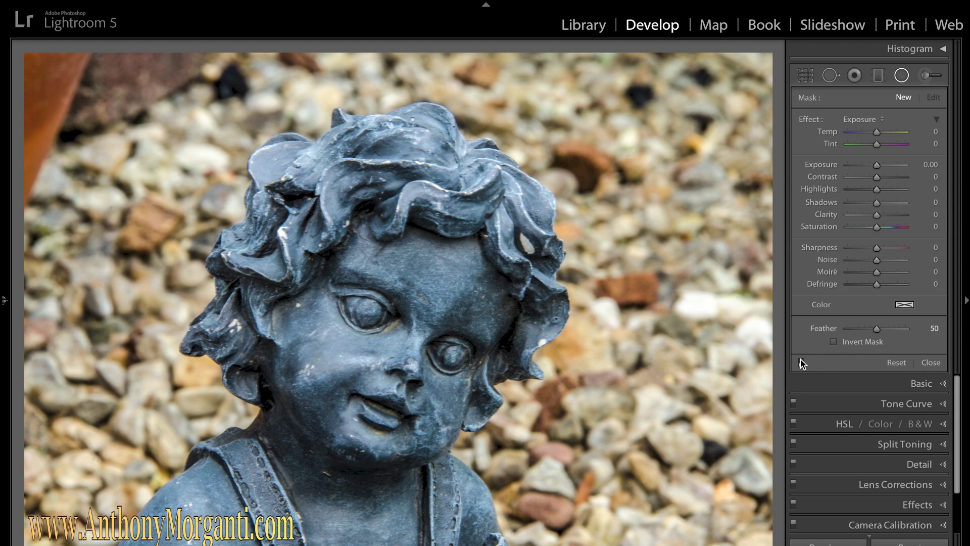
pyautogui.click(801, 364)
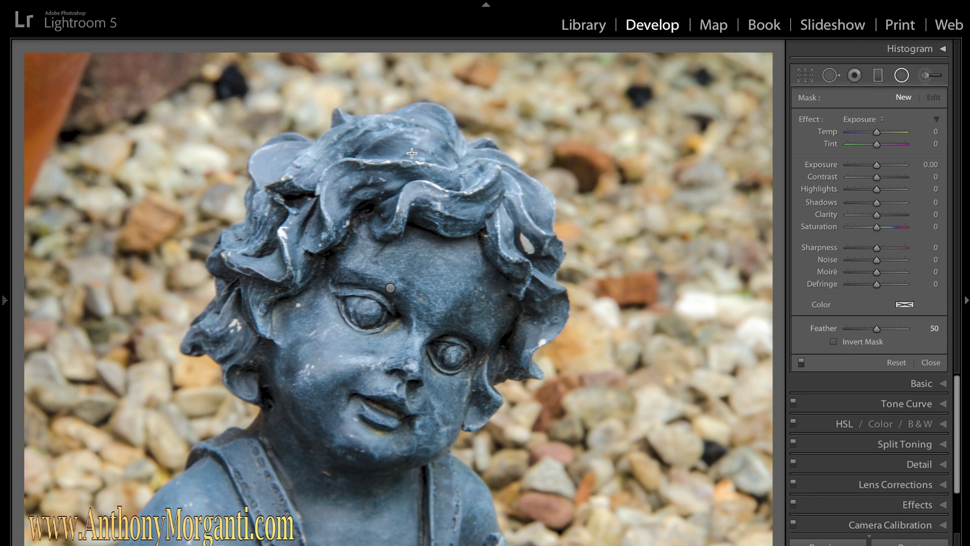
pyautogui.press('Right')
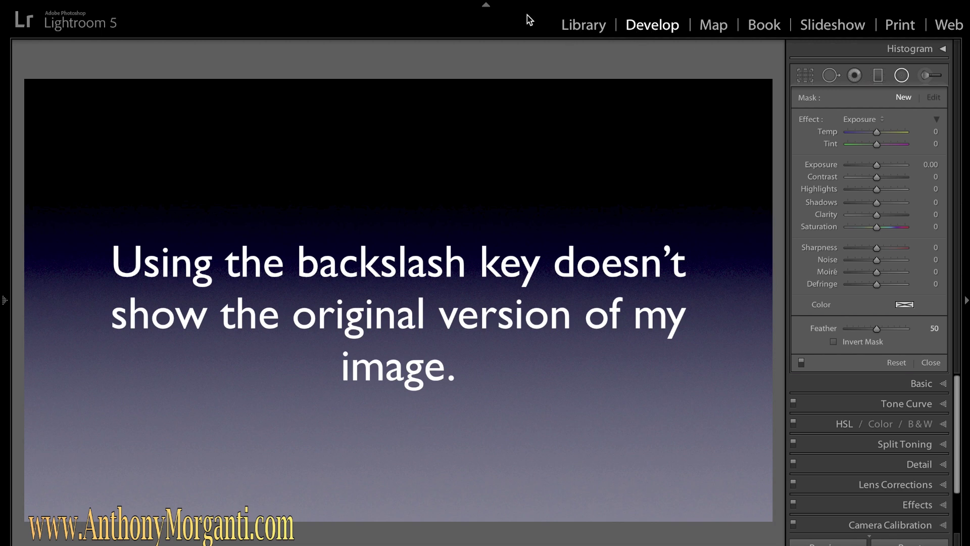
pyautogui.press('Right')
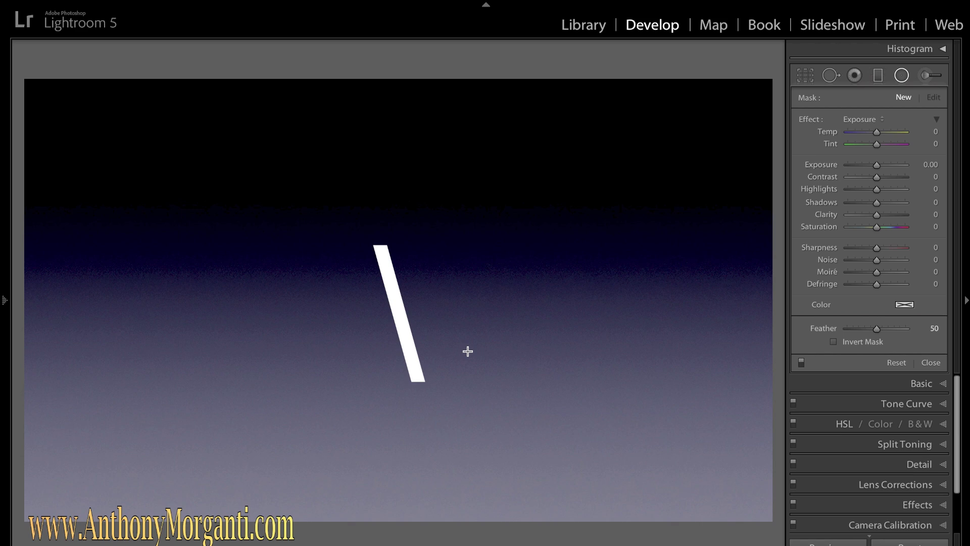
pyautogui.press('Right')
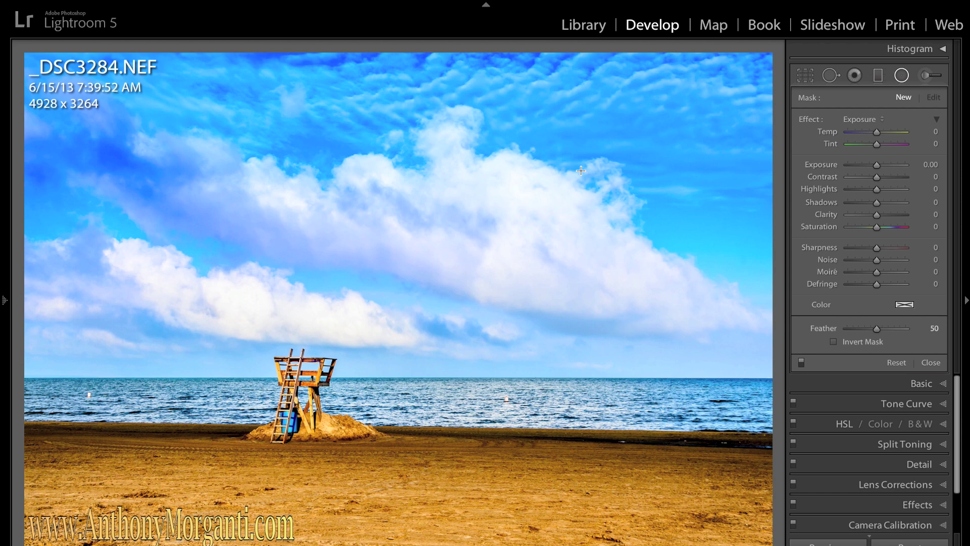
pyautogui.press('\\')
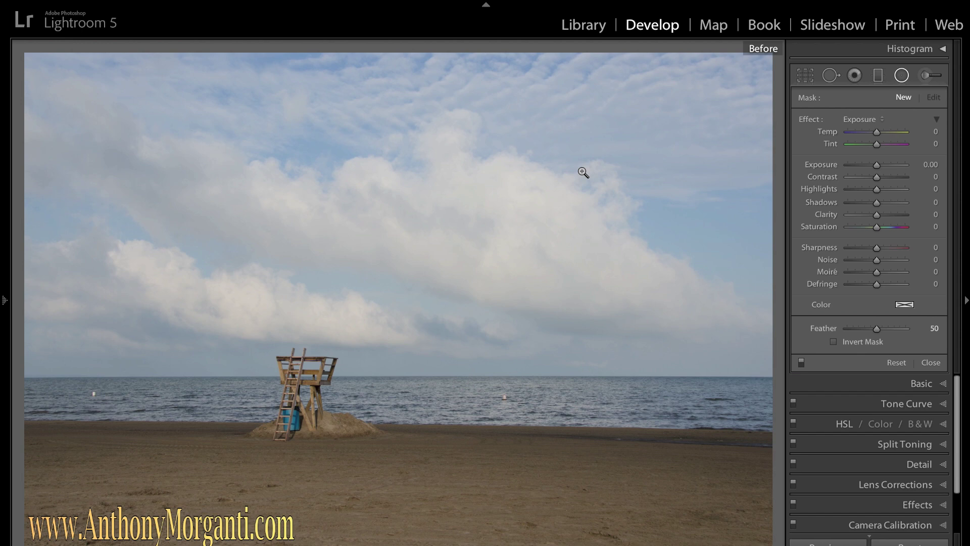
pyautogui.press('\\')
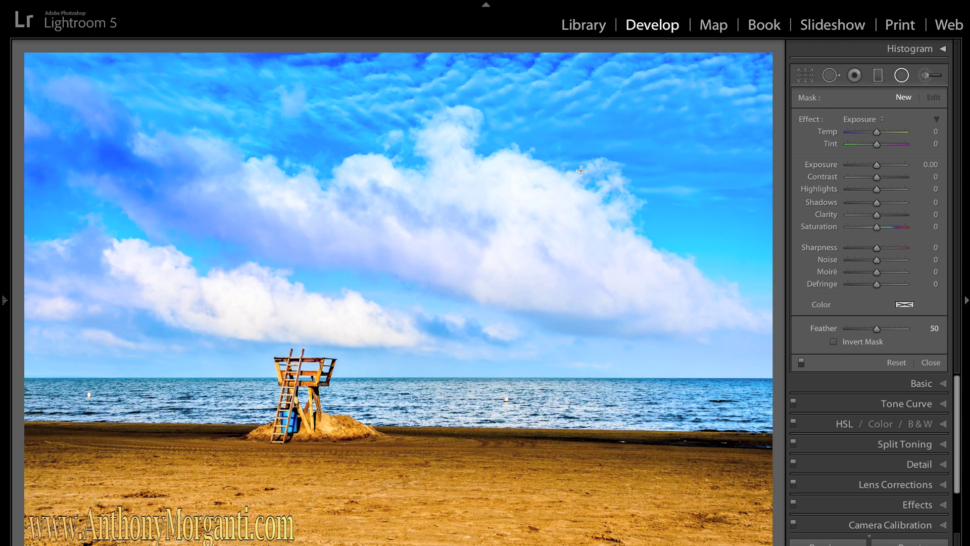
pyautogui.press('y')
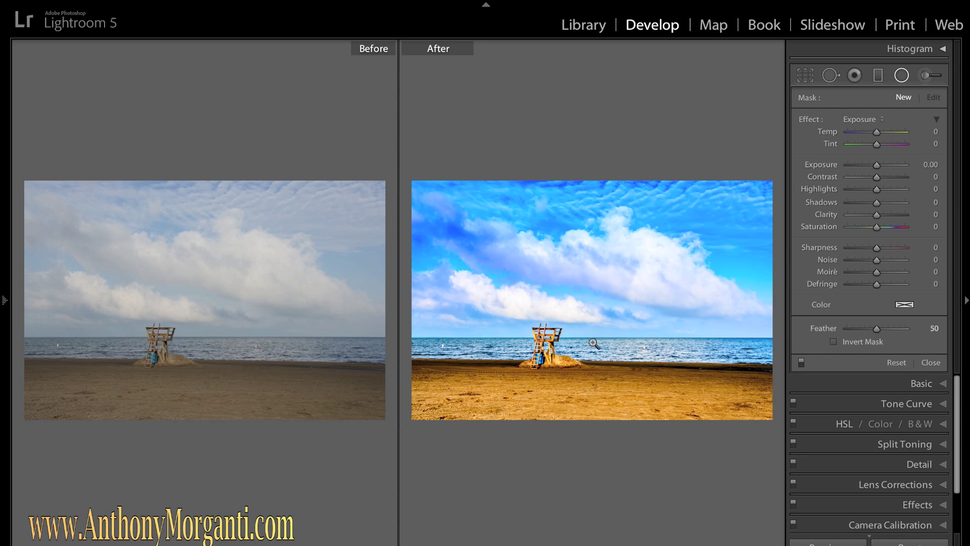
pyautogui.press('y')
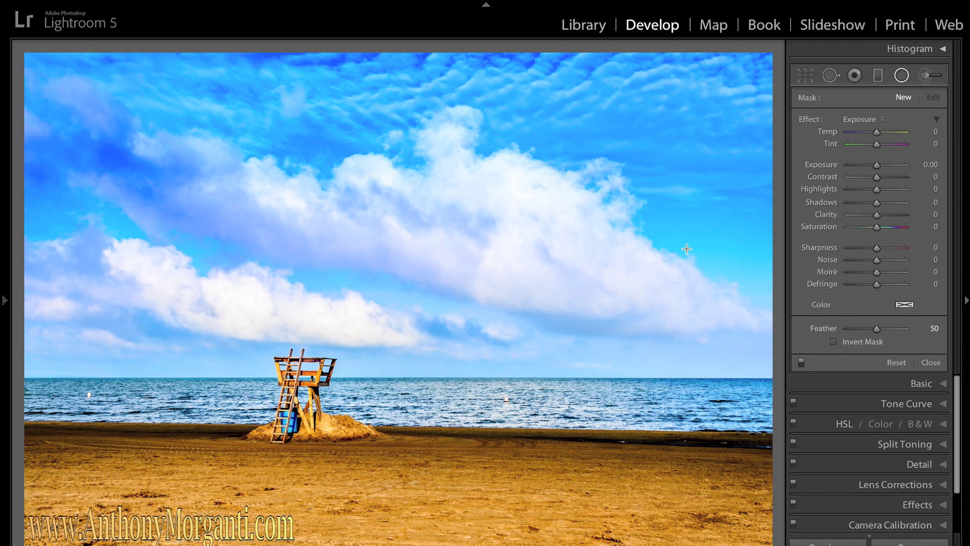
pyautogui.press('Right')
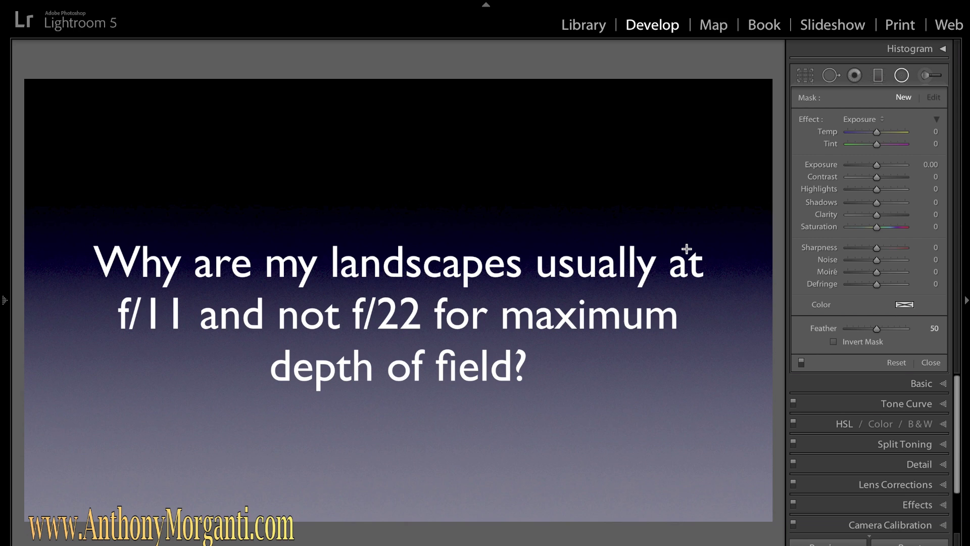
# - Advance to the river landscape photo _DSC4445.NEF with yellow wildflowers
pyautogui.press('Right')
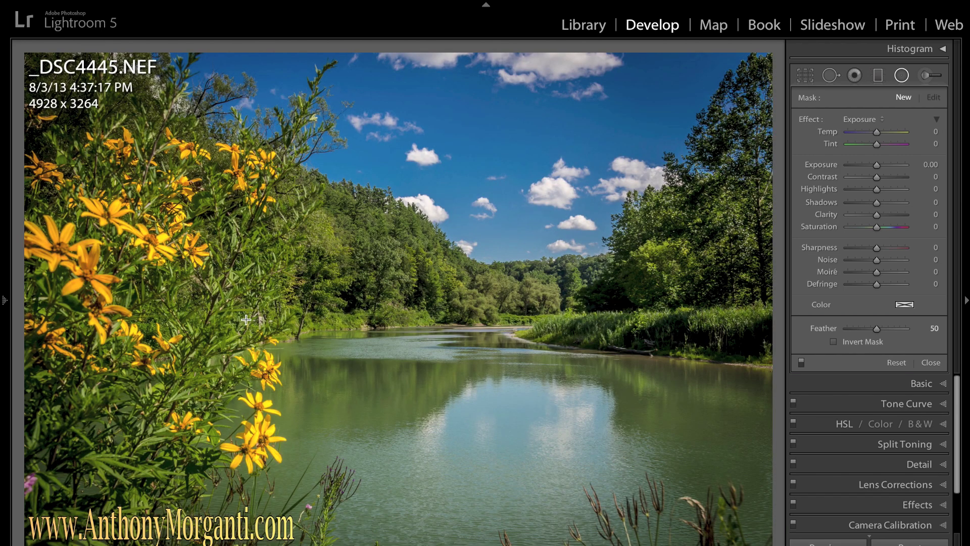
# - Show the river photo's shutter speed and aperture info, then advance to the highlights/shadows slide
pyautogui.press('i')
pyautogui.press('i')
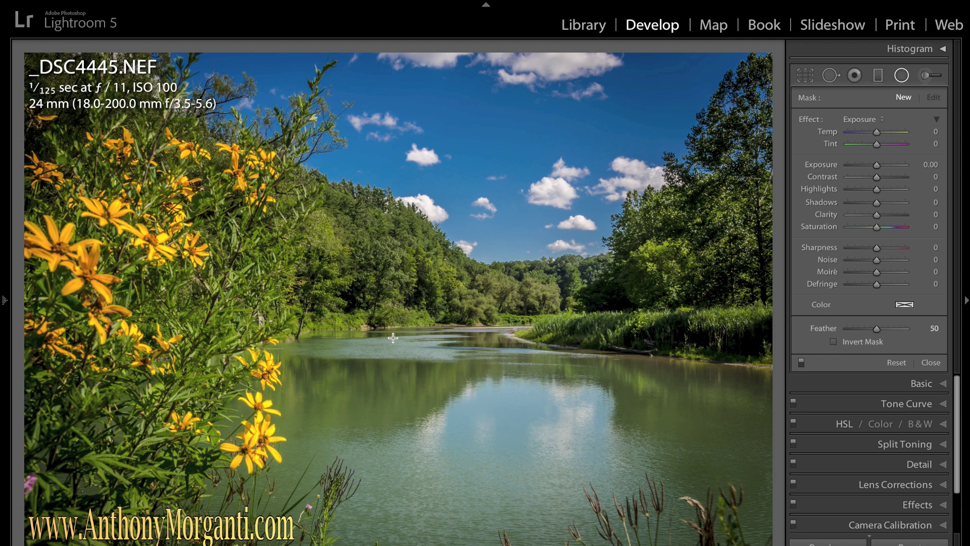
pyautogui.press('Right')
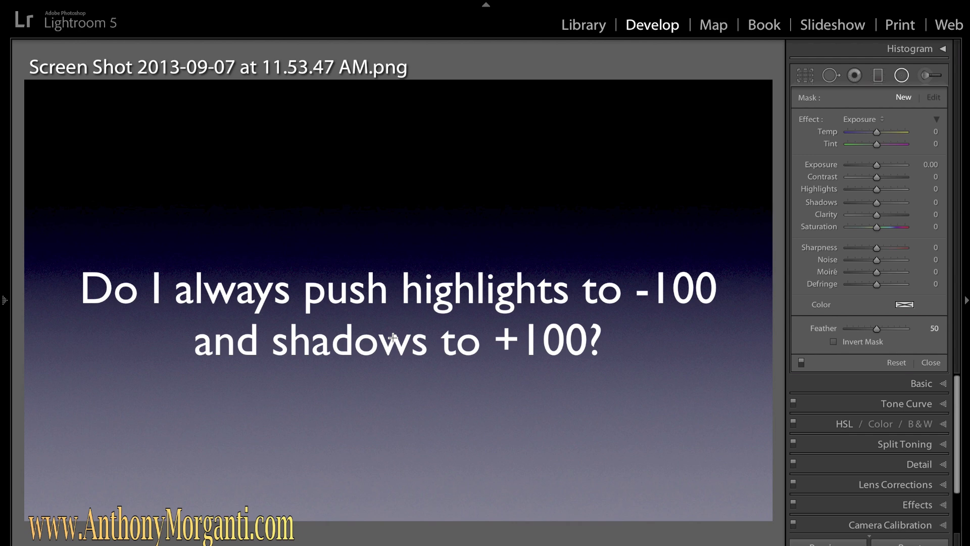
# - Close the radial filter settings, expand the Basic panel, and advance to the panel auto-close slide
pyautogui.click(900, 76)
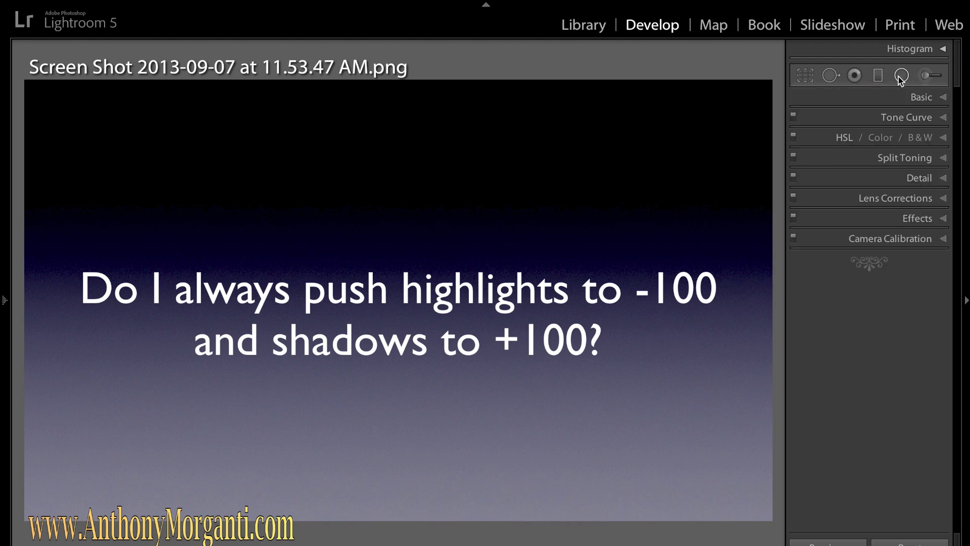
pyautogui.click(927, 96)
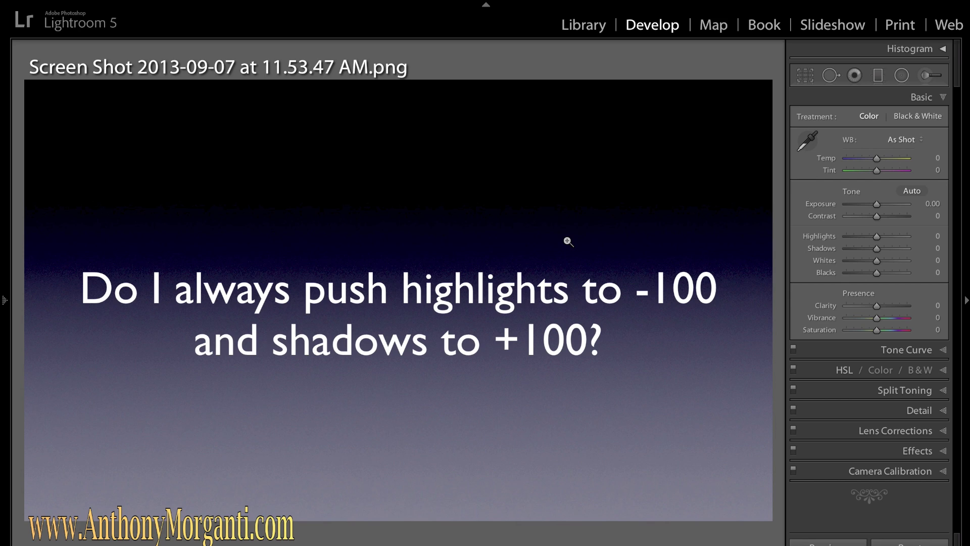
pyautogui.press('Right')
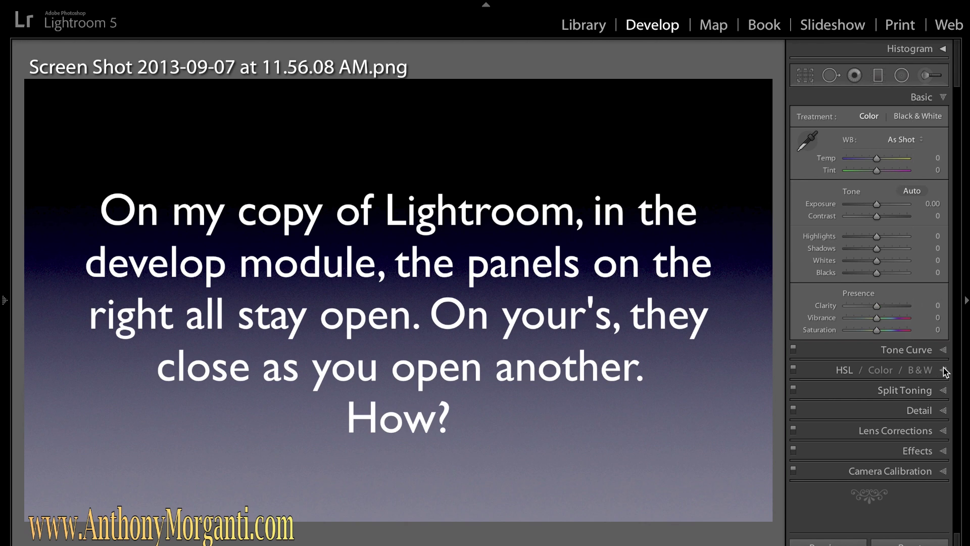
# - Open Tone Curve then Detail to show panels auto-collapsing, collapse Detail, and bring up panel options
pyautogui.click(943, 351)
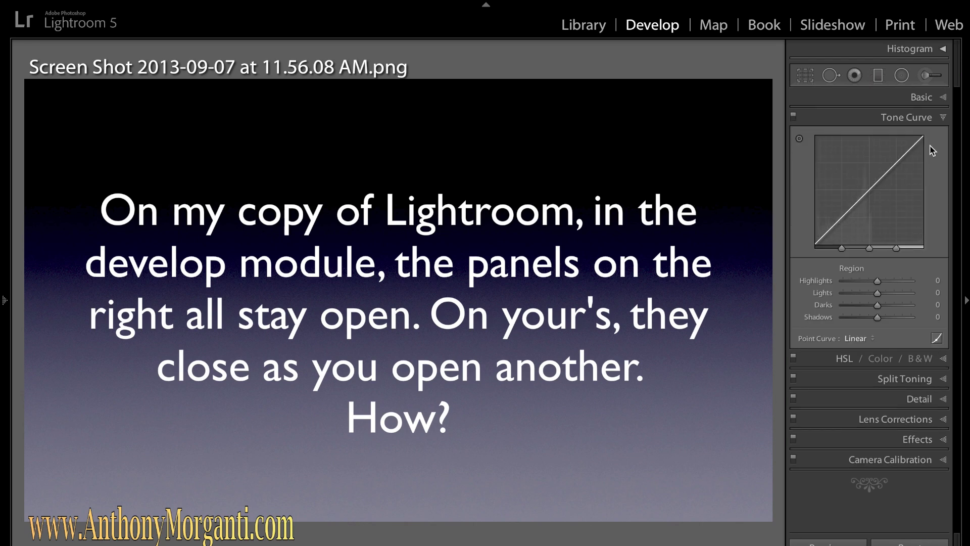
pyautogui.click(943, 399)
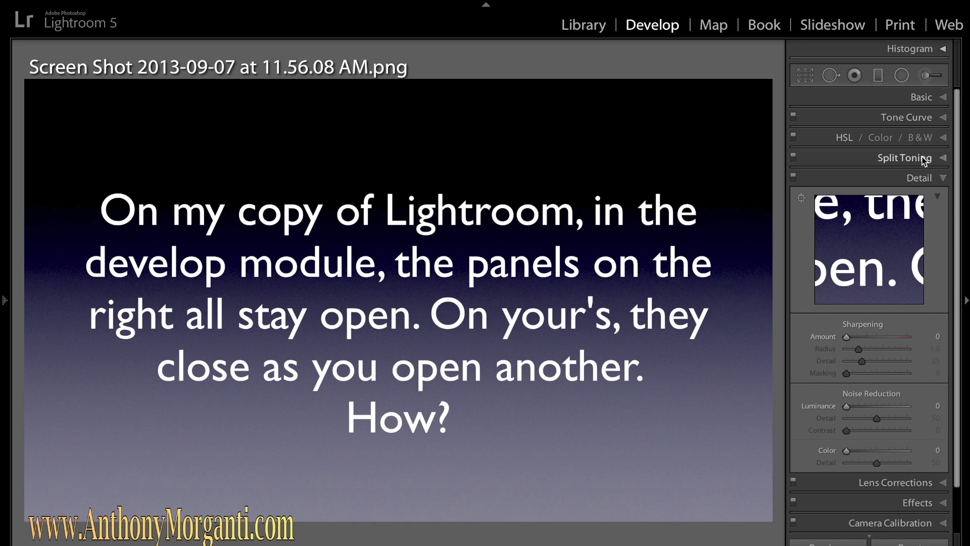
pyautogui.click(944, 178)
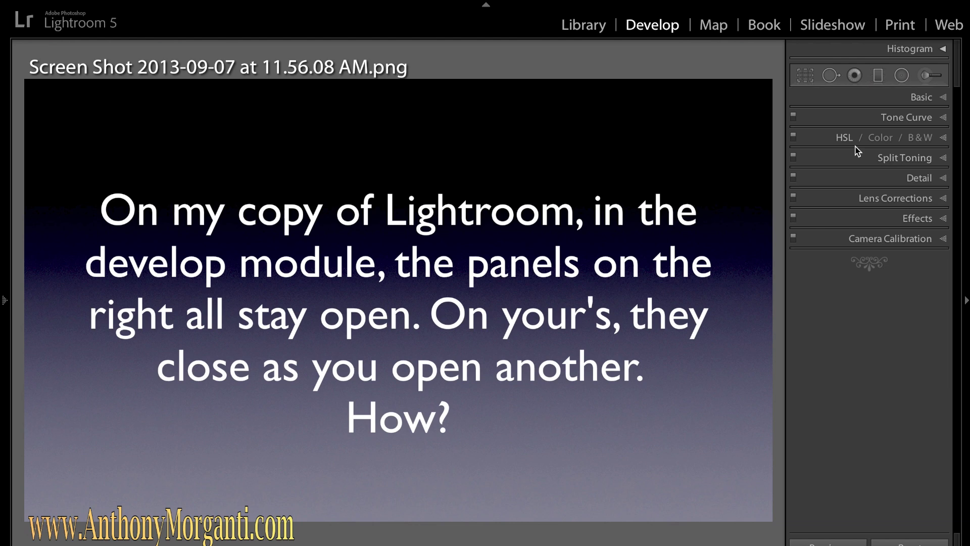
pyautogui.rightClick(826, 98)
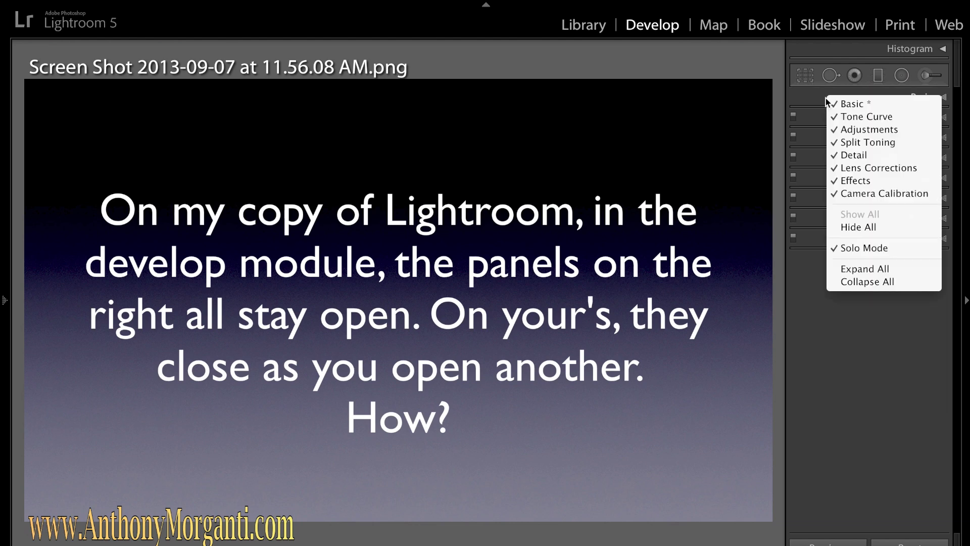
# - Turn Solo Mode off and expand Basic, Tone Curve, HSL, Detail, Split Toning and Lens Corrections
pyautogui.click(864, 248)
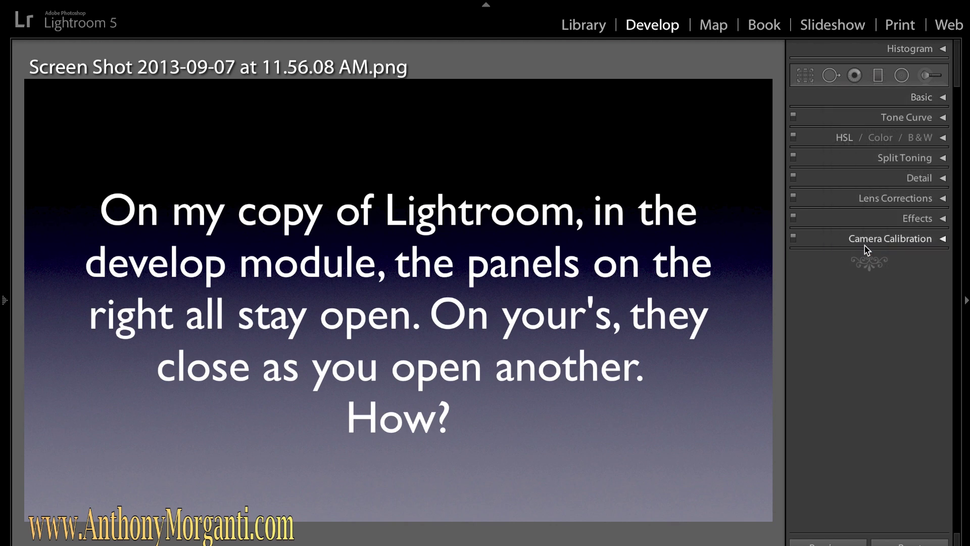
pyautogui.click(944, 101)
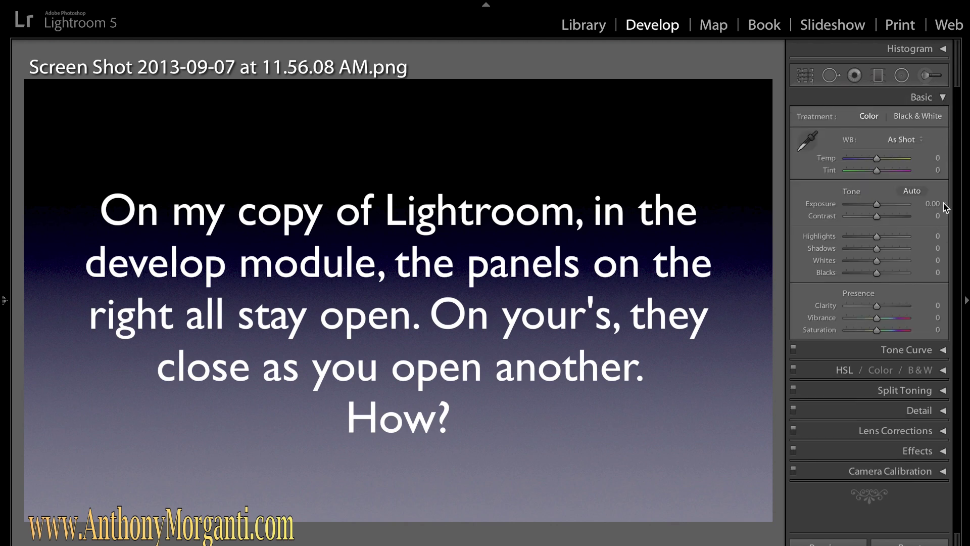
pyautogui.click(944, 348)
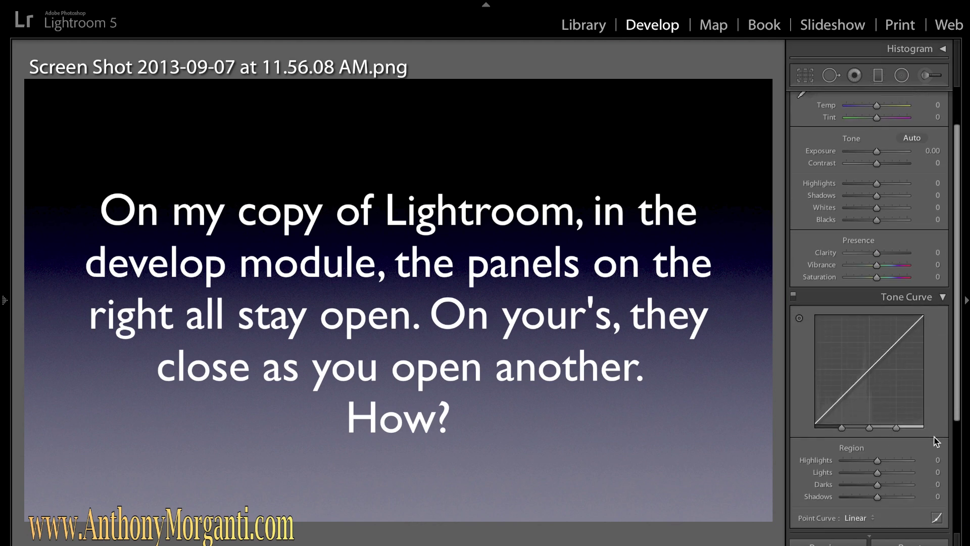
pyautogui.click(943, 436)
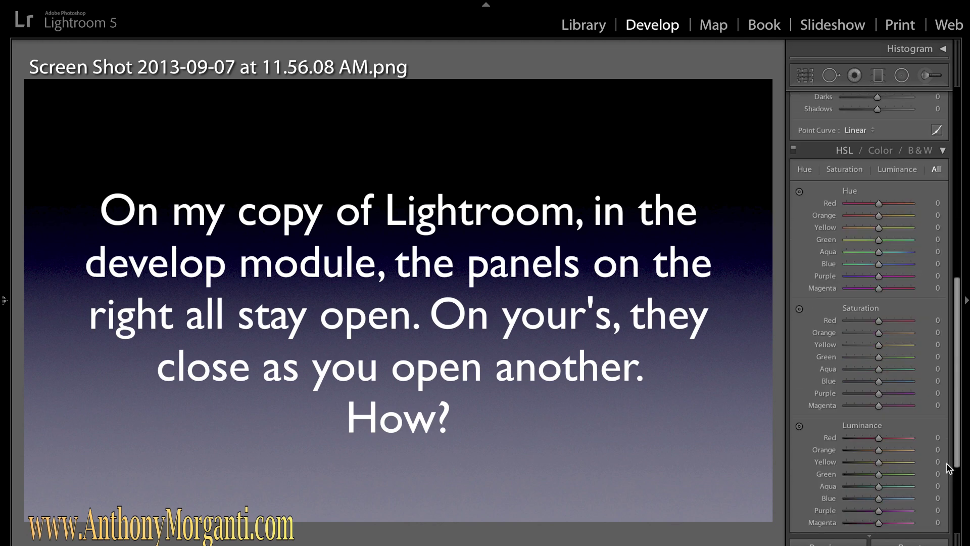
pyautogui.click(944, 412)
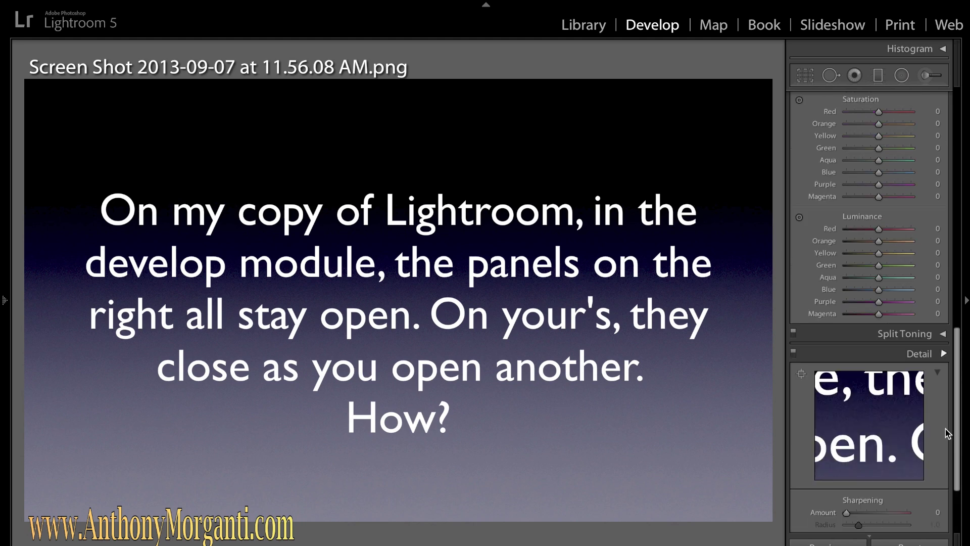
pyautogui.click(944, 219)
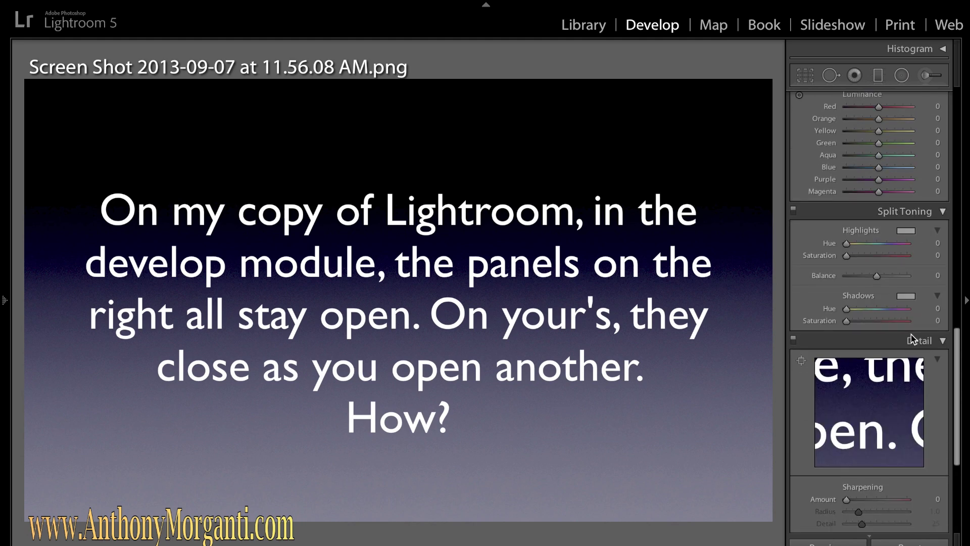
pyautogui.click(943, 434)
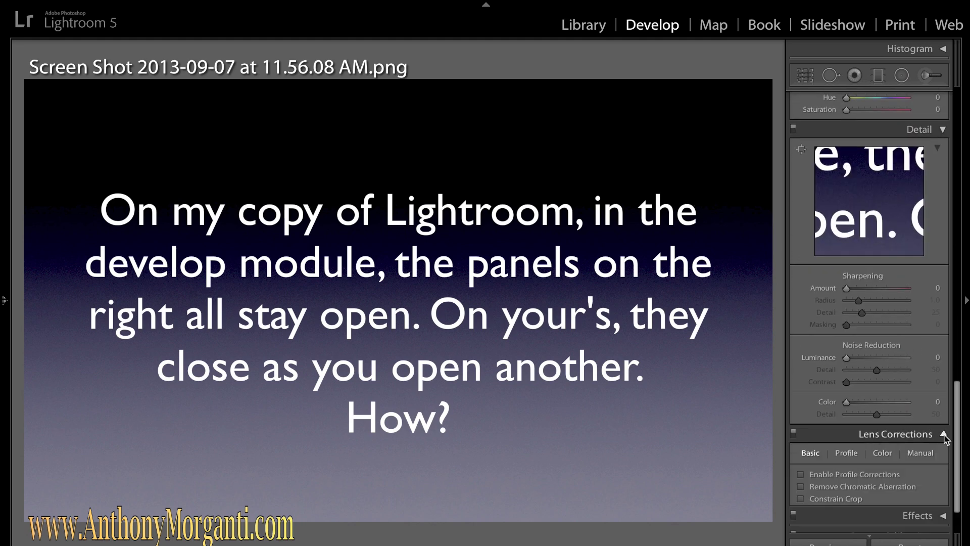
# - Scroll through the expanded right-hand panels and bring up the panel options menu
pyautogui.scroll(15, 860, 153)
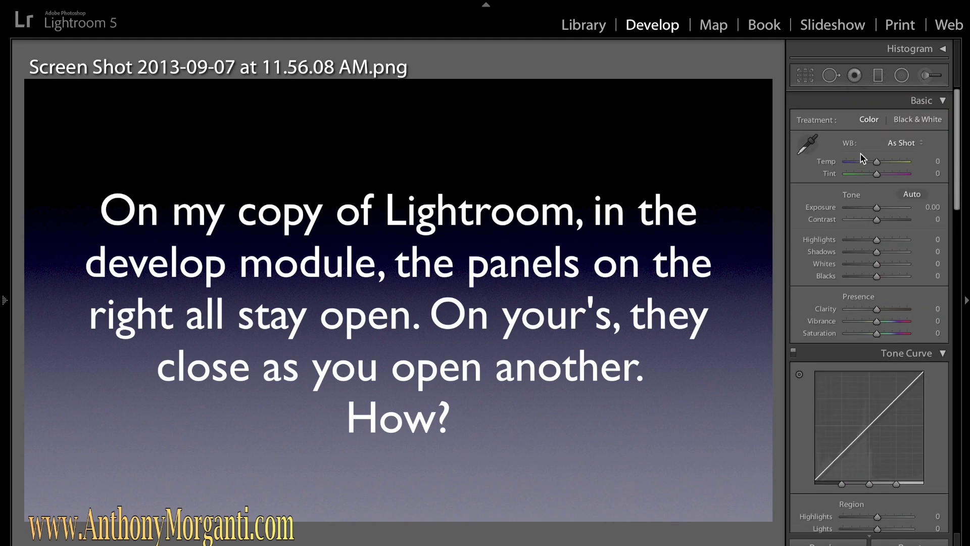
pyautogui.scroll(-15, 869, 354)
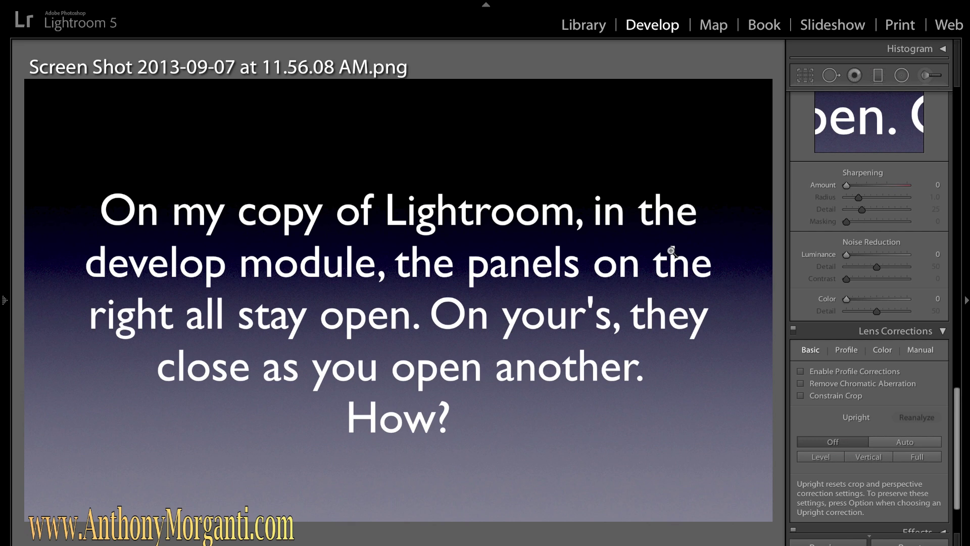
pyautogui.scroll(15, 841, 198)
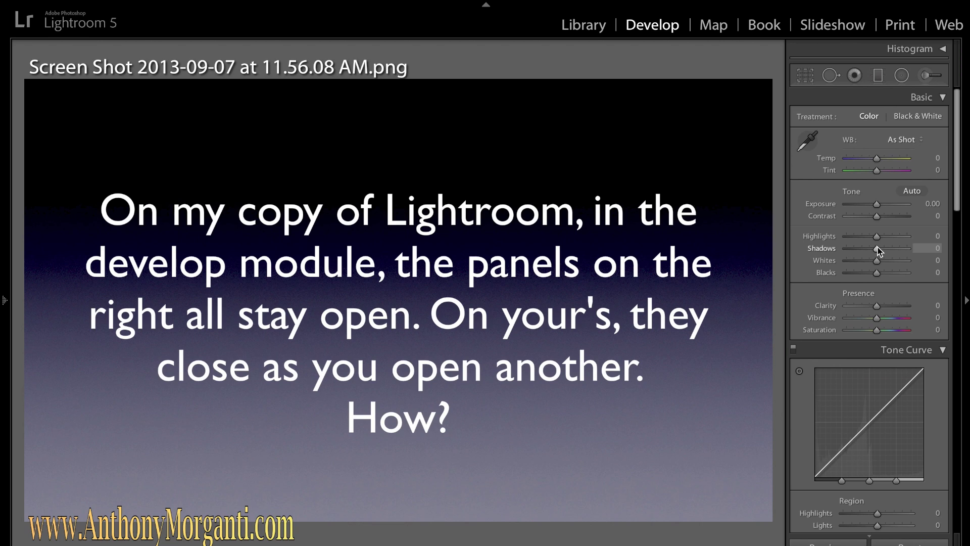
pyautogui.scroll(-2, 887, 211)
pyautogui.scroll(-10, 887, 211)
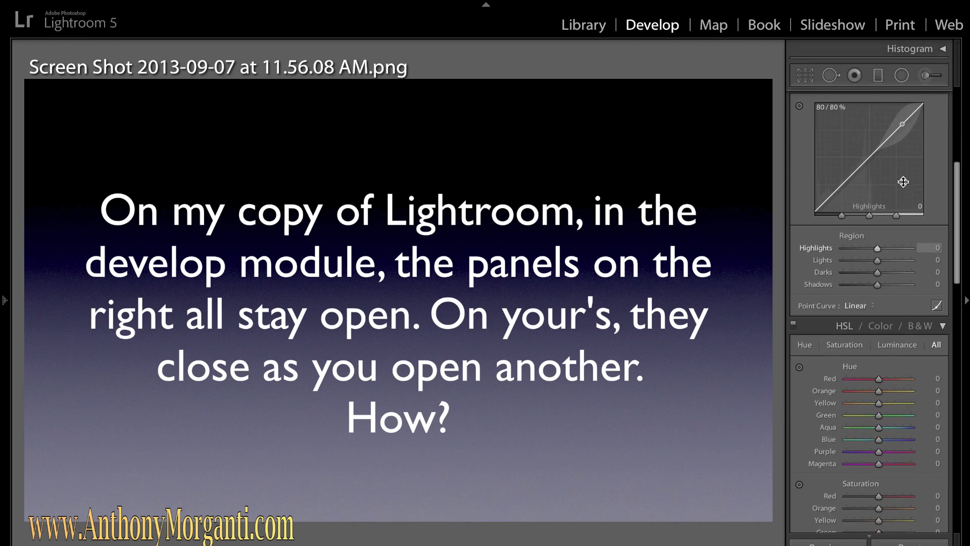
pyautogui.scroll(12, 880, 167)
pyautogui.rightClick(829, 105)
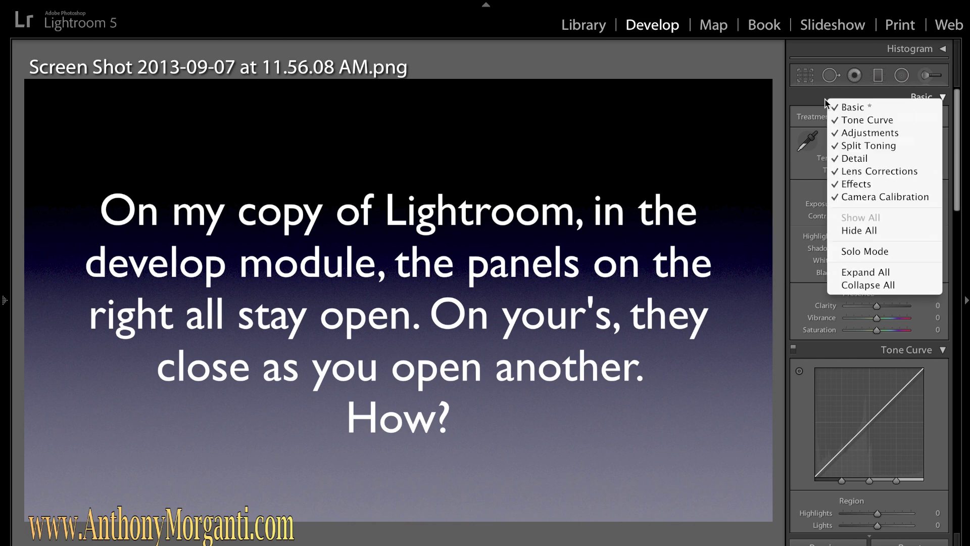
# - Switch Solo Mode back on for the right-hand Develop panels
pyautogui.click(865, 250)
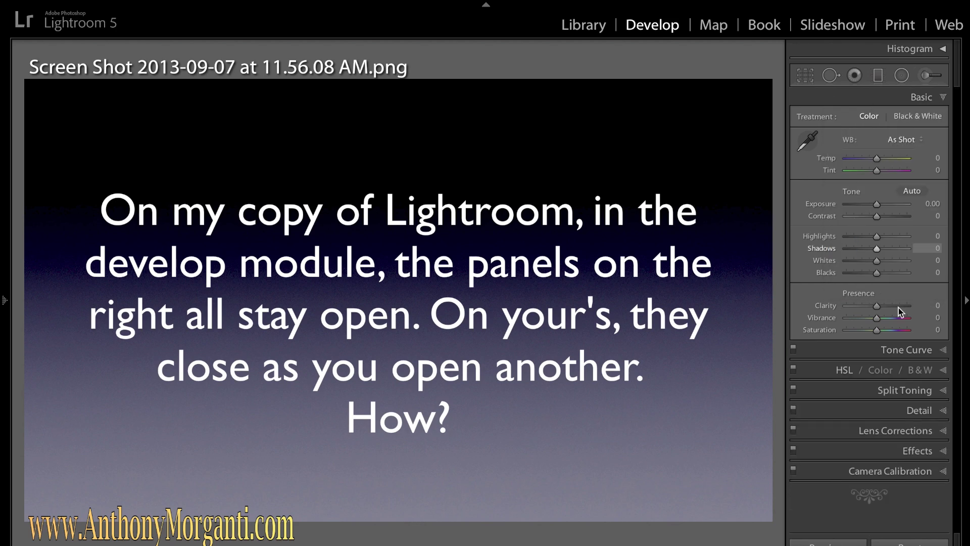
# - Toggle Tone Curve, HSL, then Tone Curve so each closes the previous one, then collapse Tone Curve
pyautogui.click(942, 349)
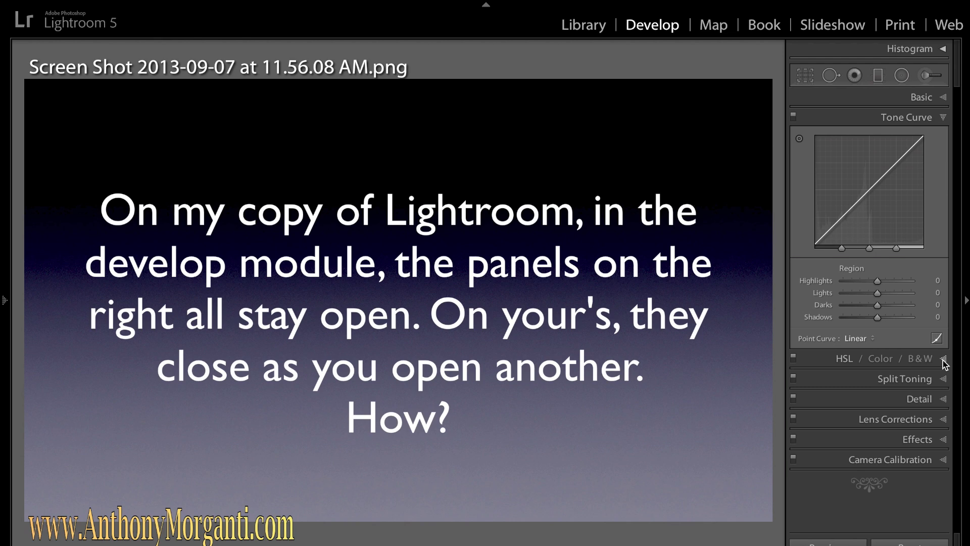
pyautogui.click(942, 360)
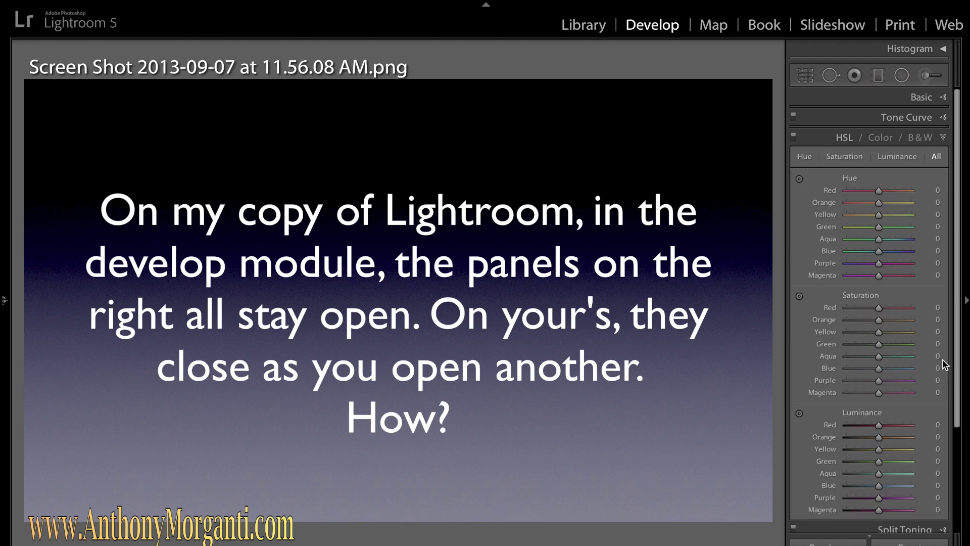
pyautogui.click(939, 118)
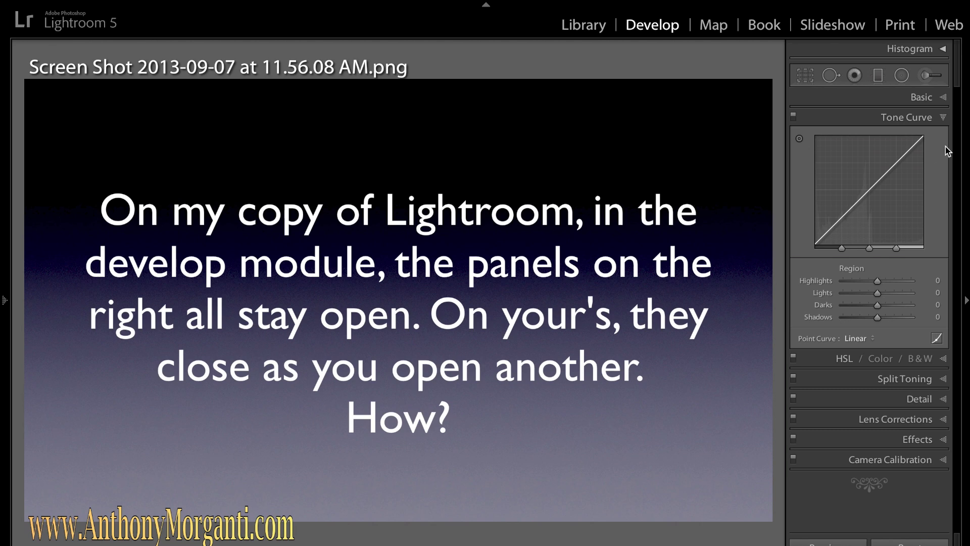
pyautogui.click(943, 118)
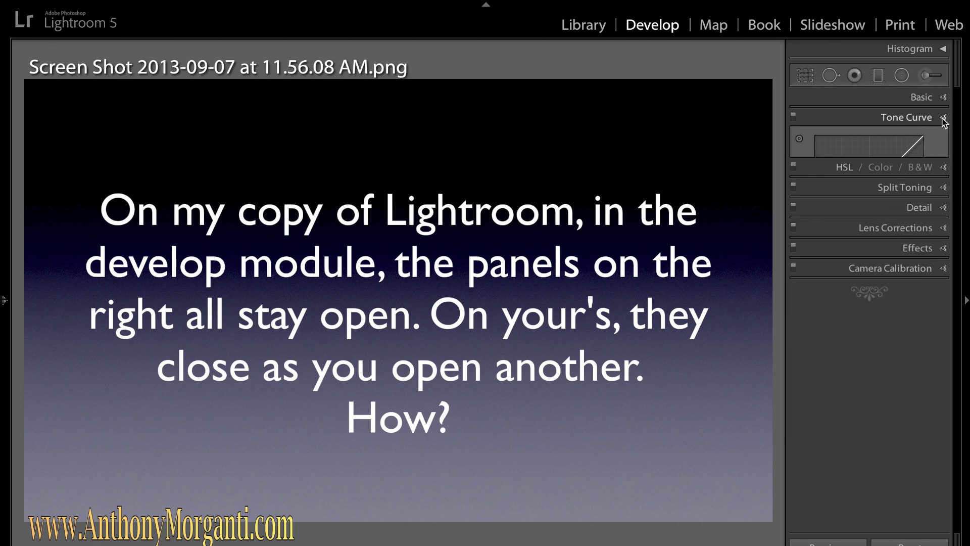